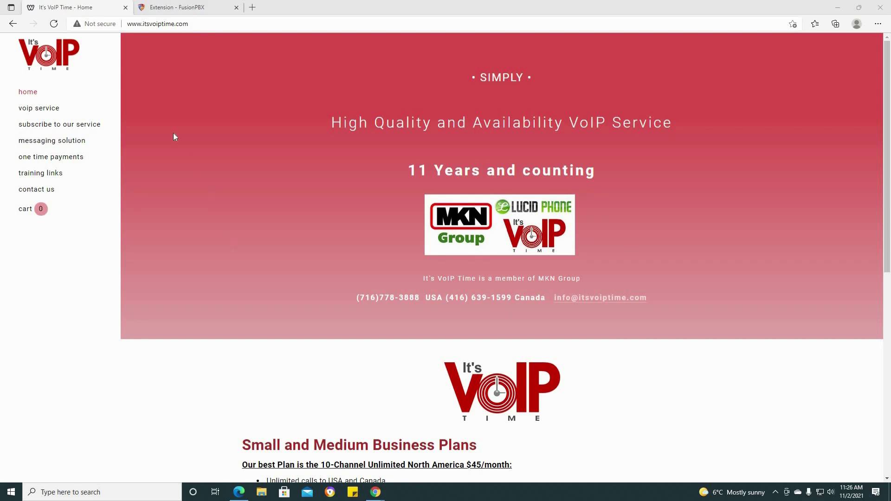
# Step: Open the VoIP Service page and highlight the $25/month and $45/month SIP trunk plan headings
pyautogui.click(50, 113)
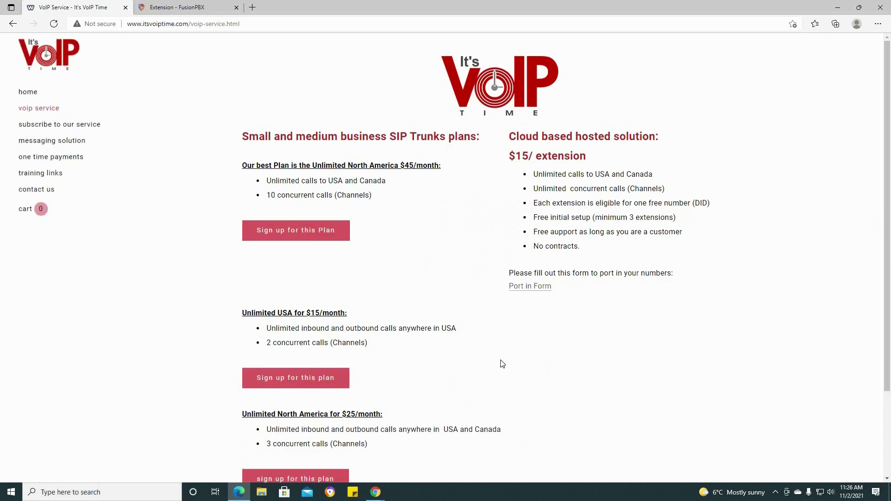
pyautogui.scroll(-2, 501, 362)
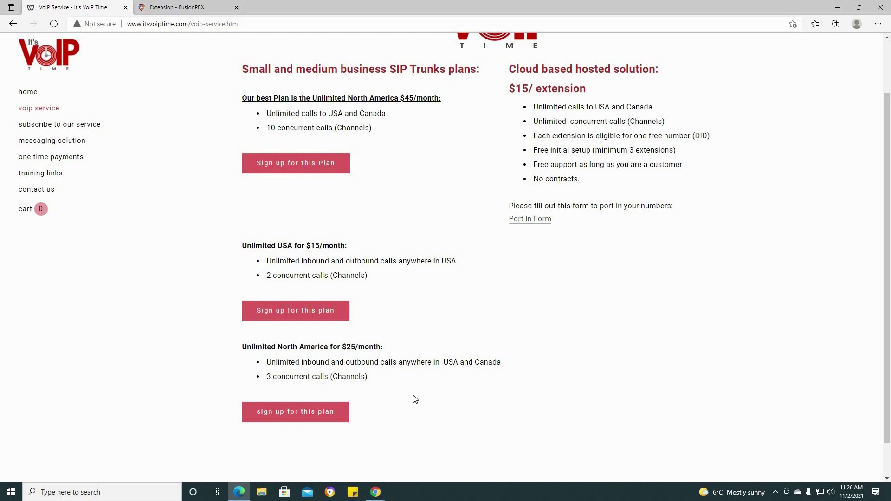
pyautogui.moveTo(242, 348); pyautogui.dragTo(392, 349)
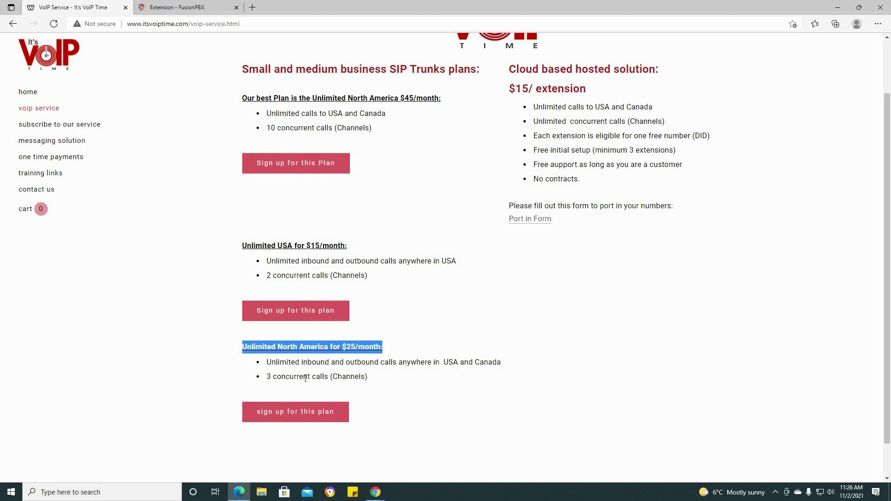
pyautogui.click(396, 380)
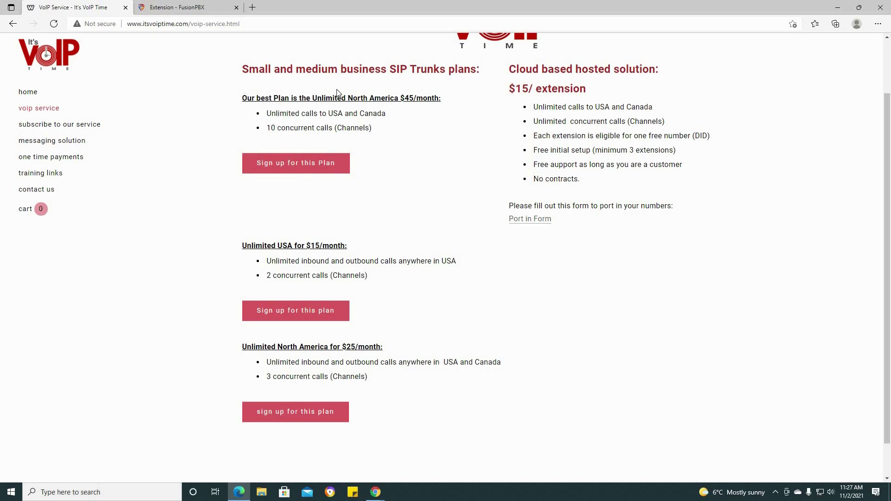
pyautogui.moveTo(339, 93); pyautogui.dragTo(442, 99)
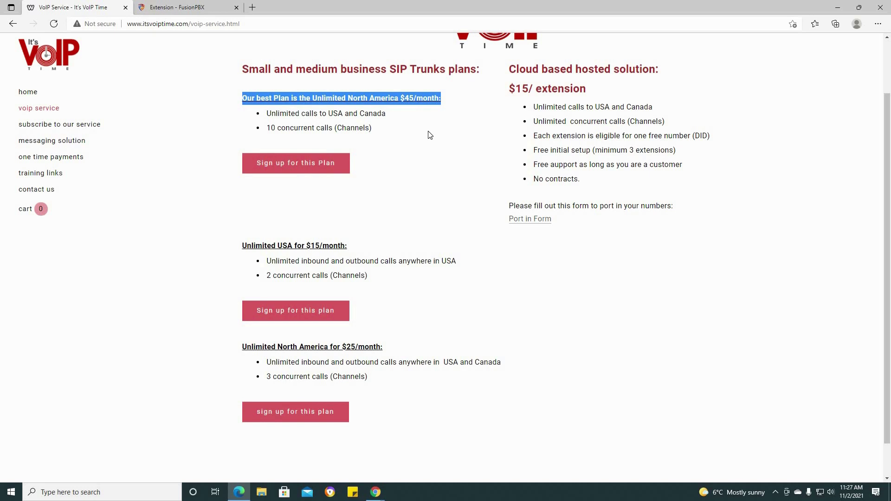
pyautogui.click(397, 134)
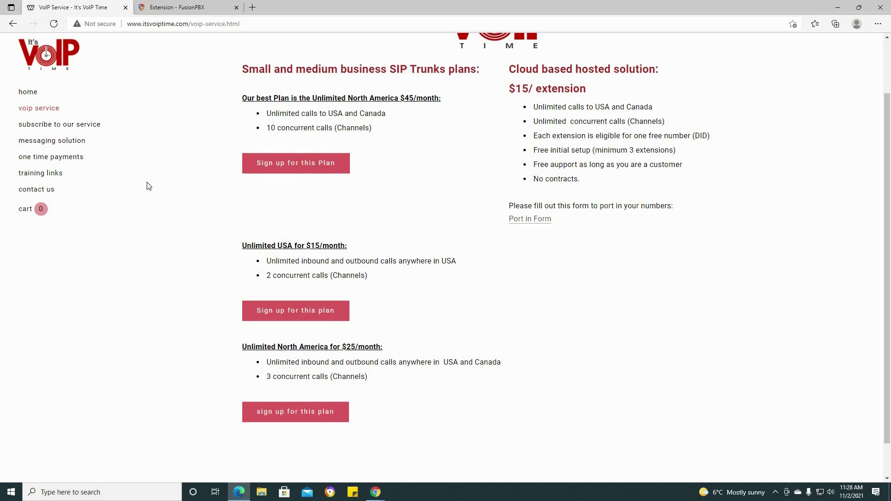
# Step: Open the Contact Us page and highlight the Canadian and USA phone numbers in turn
pyautogui.click(55, 192)
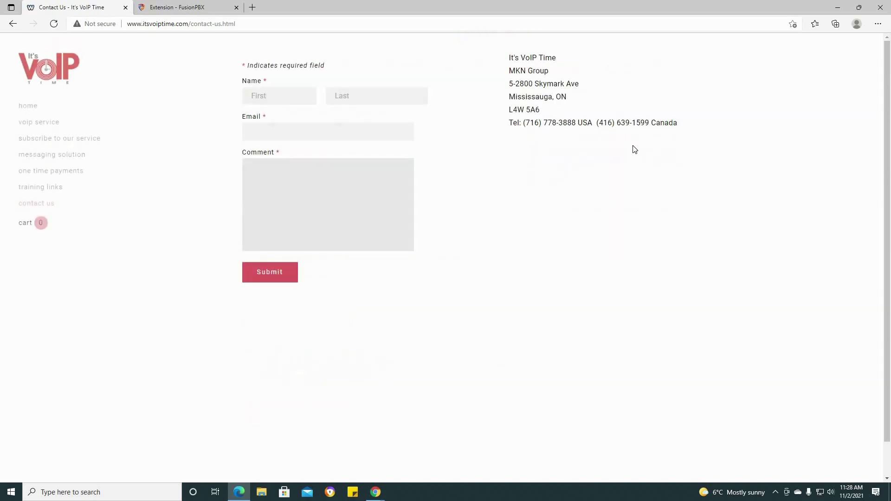
pyautogui.moveTo(597, 123); pyautogui.dragTo(684, 125)
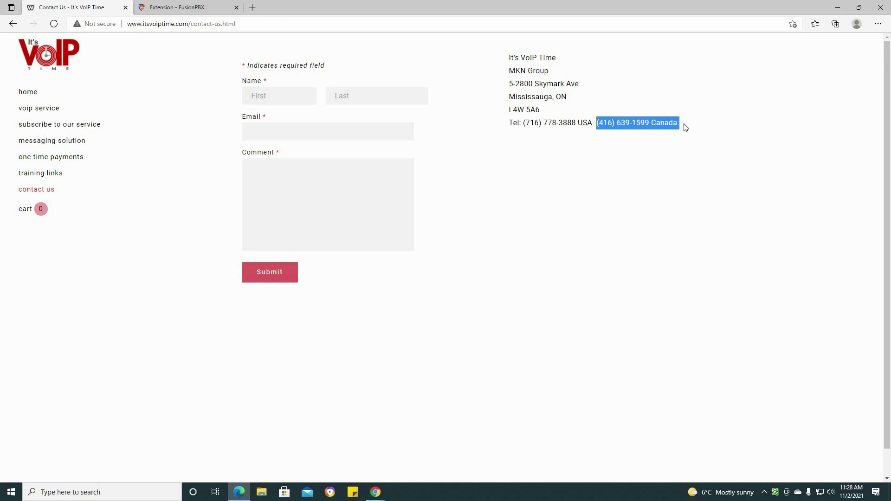
pyautogui.click(524, 124)
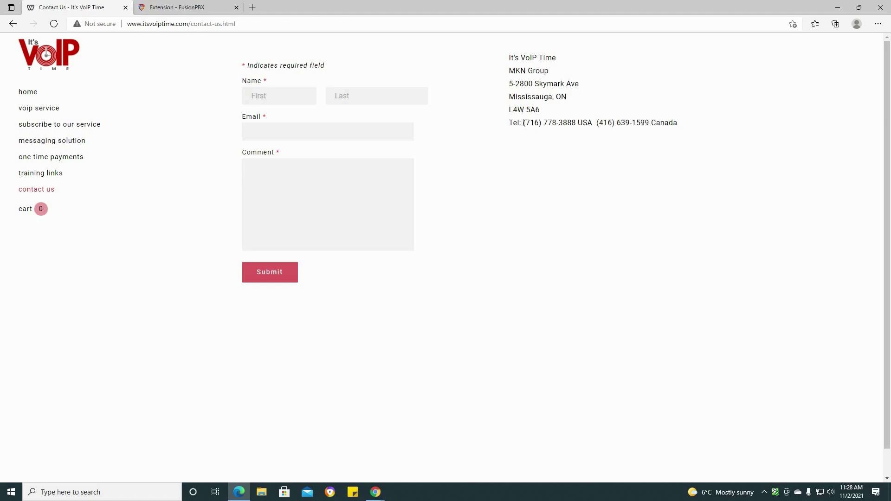
pyautogui.moveTo(524, 123)
pyautogui.mouseDown()
pyautogui.moveTo(590, 132)
pyautogui.moveTo(596, 123)
pyautogui.mouseUp()
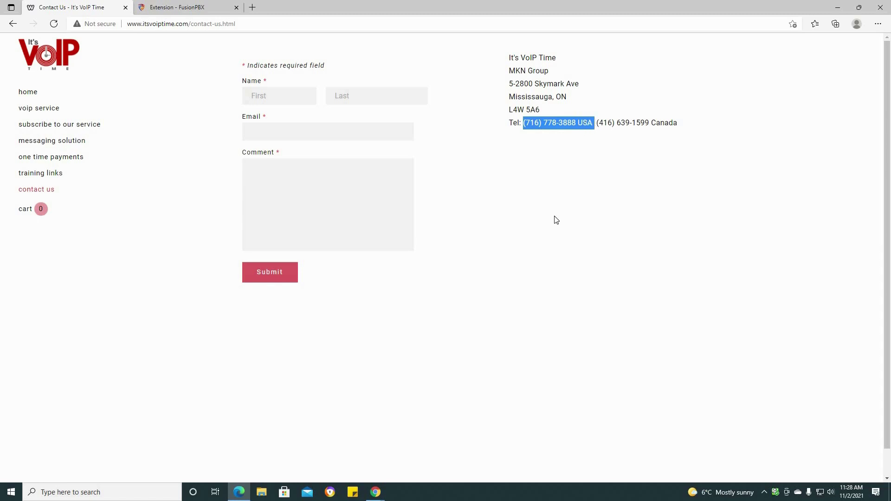
pyautogui.click(509, 302)
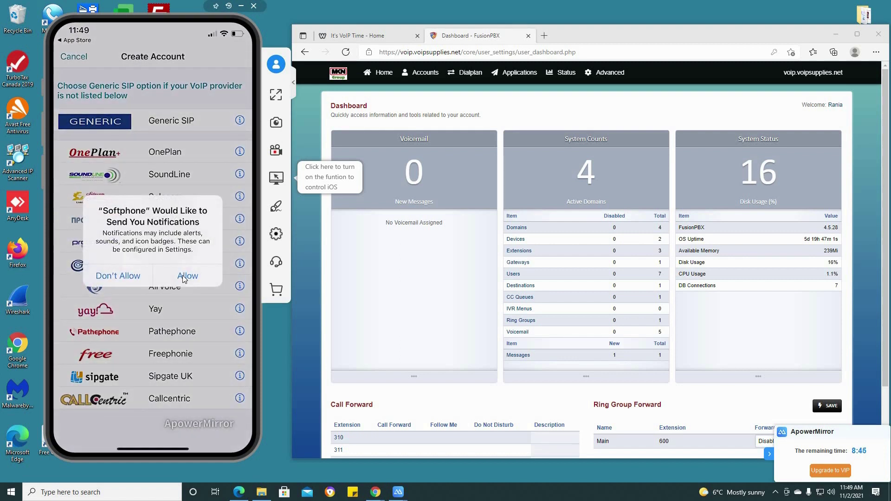
# Step: Allow SessionTalk notifications and choose Generic SIP as the new account's provider
pyautogui.click(184, 278)
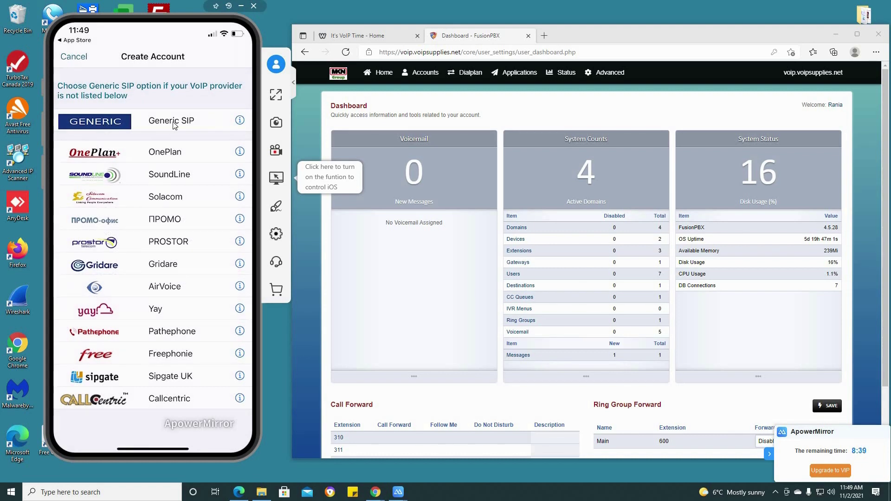
pyautogui.click(239, 122)
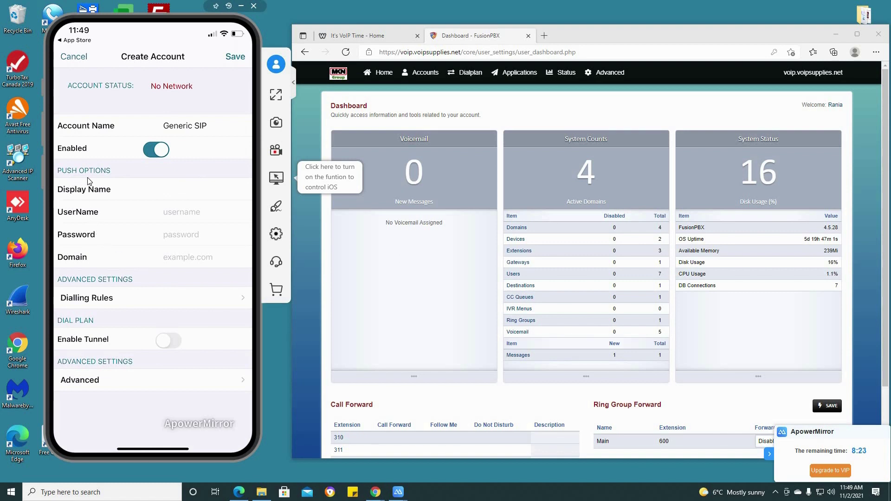
pyautogui.click(407, 312)
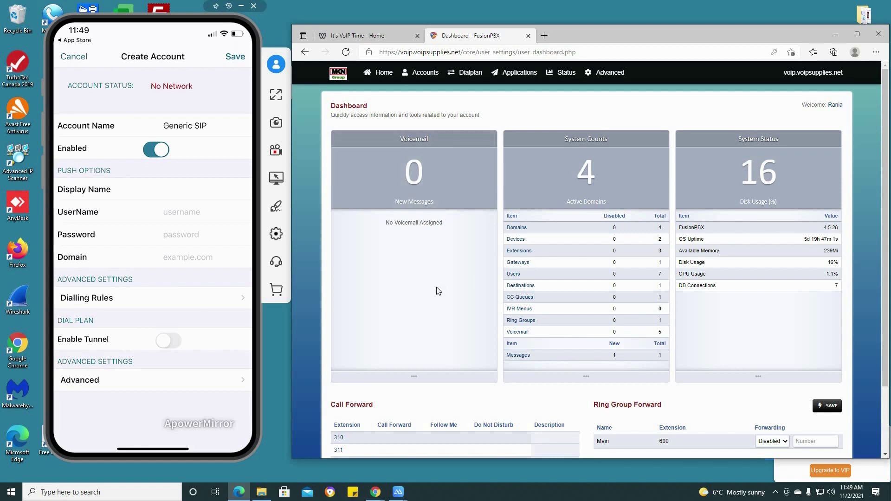
# Step: Open extension 310's edit page from FusionPBX's Accounts > Extensions list
pyautogui.moveTo(423, 80)
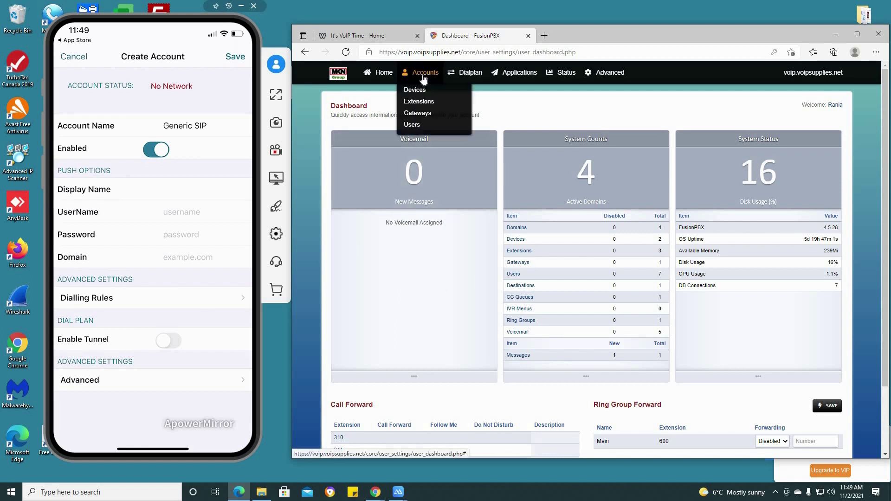
pyautogui.click(424, 104)
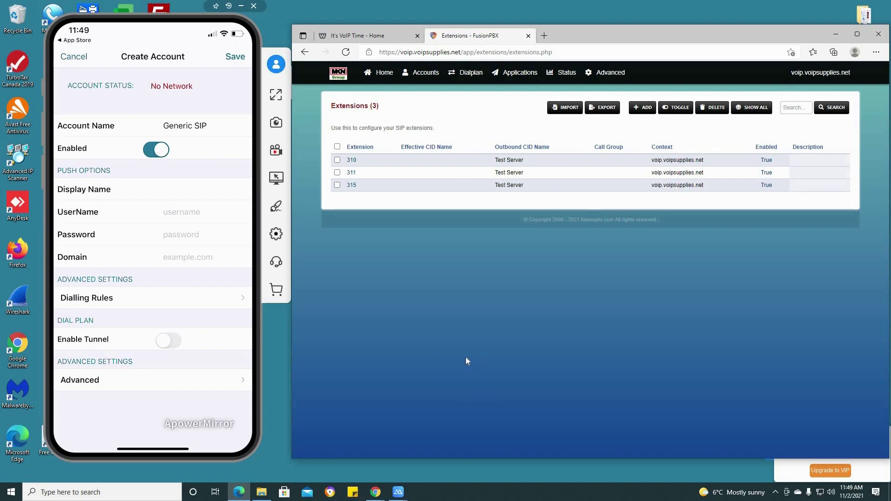
pyautogui.click(365, 166)
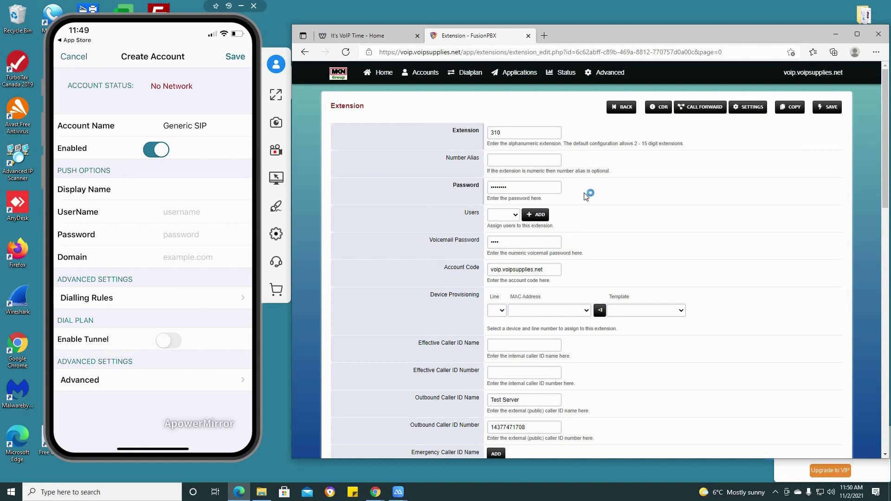
pyautogui.moveTo(525, 187)
# Step: Set the SessionTalk account's Display Name to Testing
pyautogui.click(163, 230)
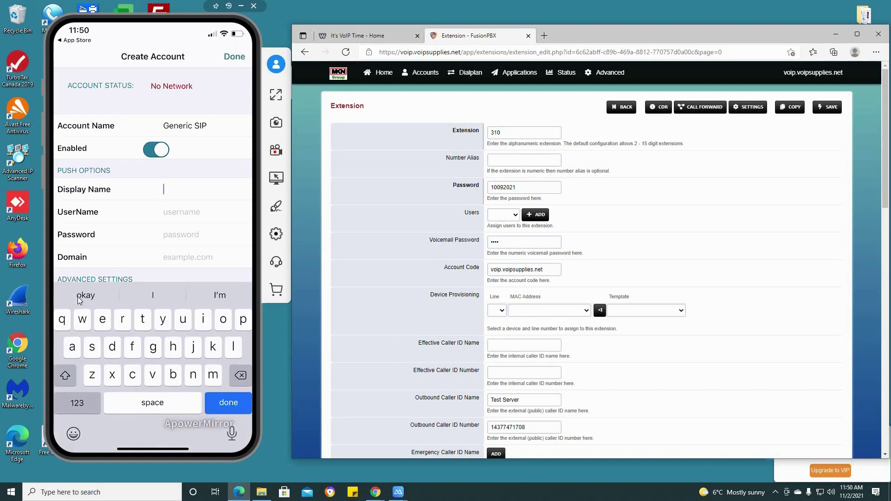
pyautogui.write('Testing')
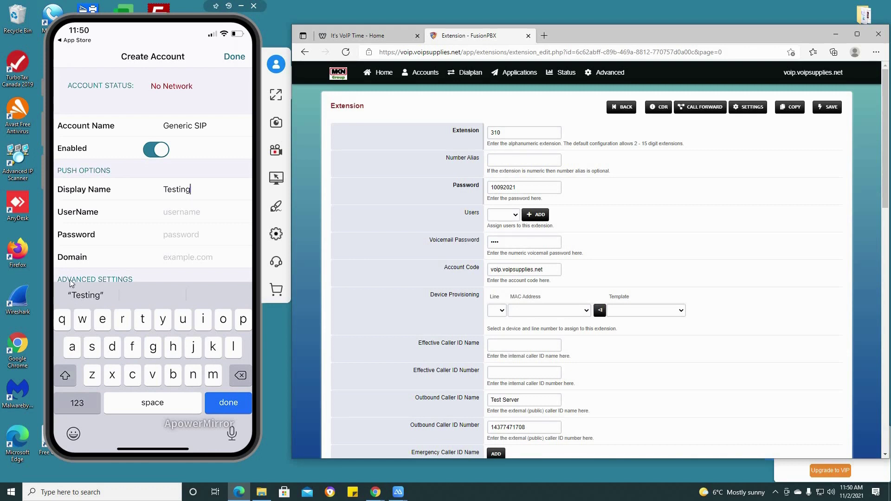
pyautogui.press('Tab')
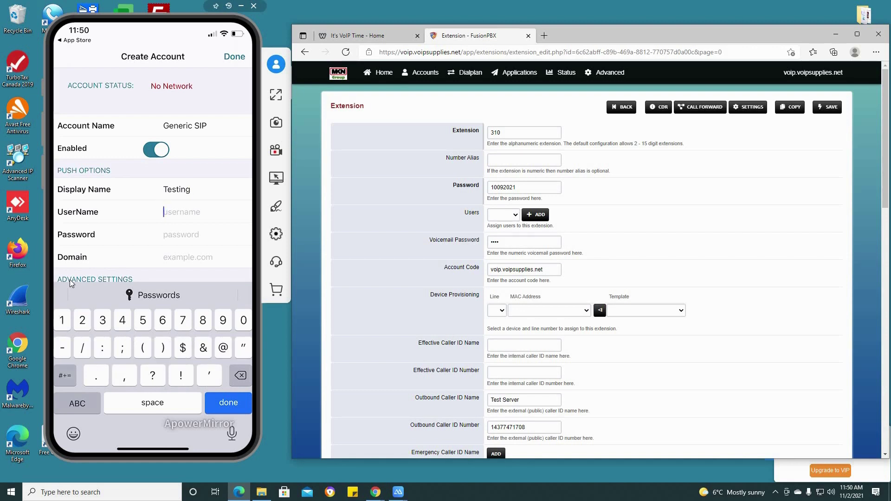
# Step: Enter 310 as the SessionTalk UserName, matching the FusionPBX extension number
pyautogui.write('310')
pyautogui.moveTo(514, 135); pyautogui.dragTo(475, 140)
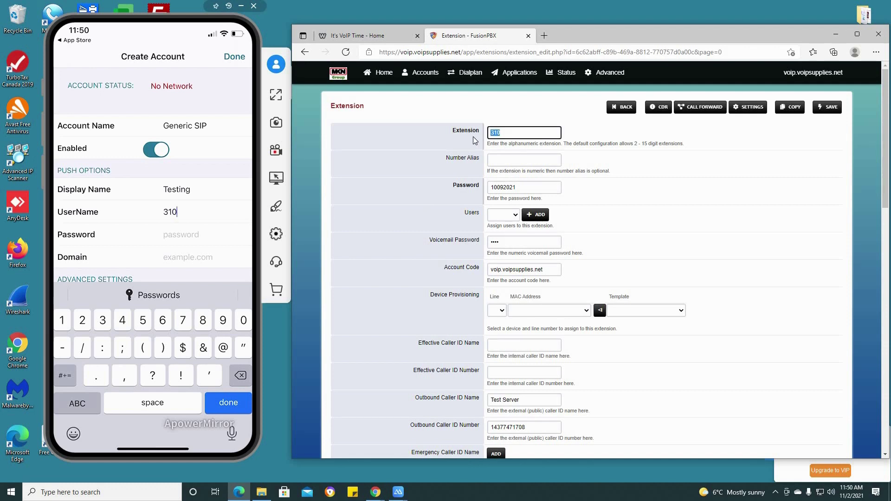
pyautogui.click(451, 255)
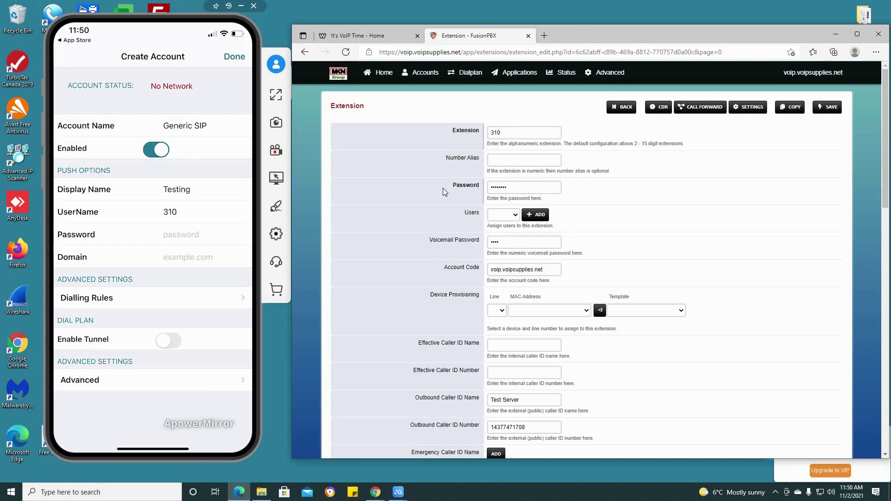
# Step: Reveal extension 310's password in plain text on the FusionPBX edit page
pyautogui.moveTo(447, 185)
pyautogui.mouseDown()
pyautogui.moveTo(483, 190)
pyautogui.moveTo(474, 188)
pyautogui.mouseUp()
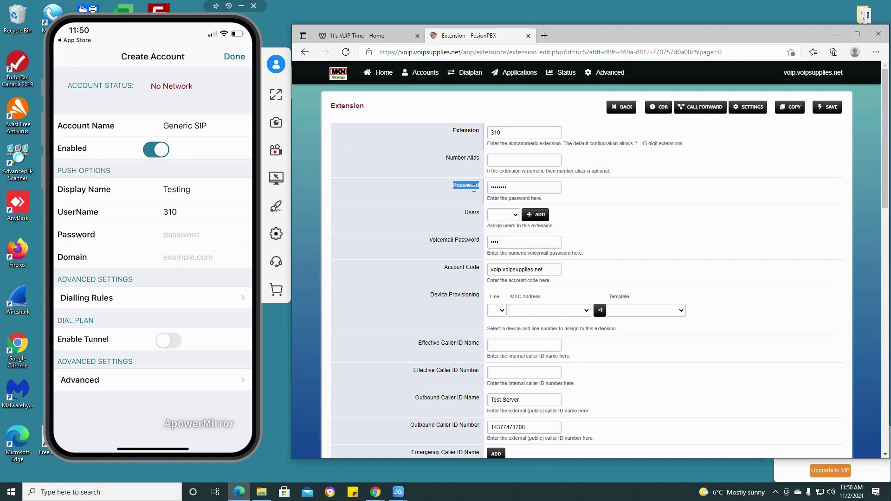
pyautogui.click(534, 191)
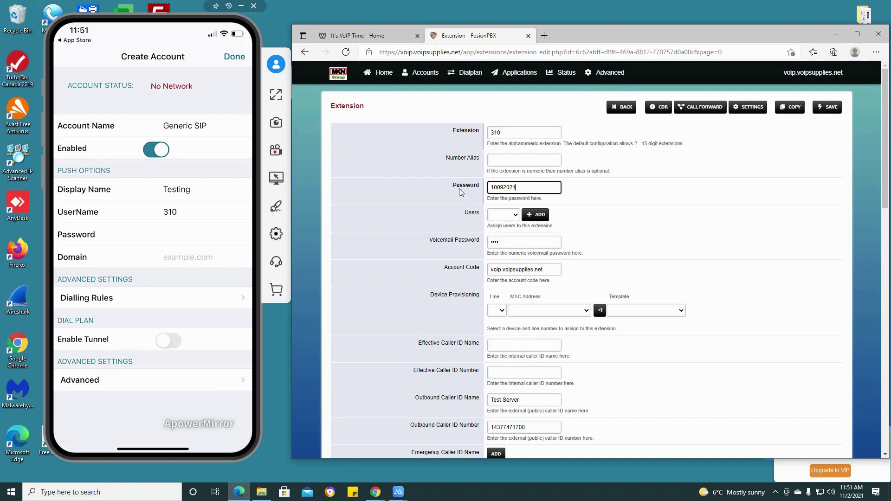
pyautogui.click(461, 189)
pyautogui.click(541, 189)
pyautogui.click(188, 257)
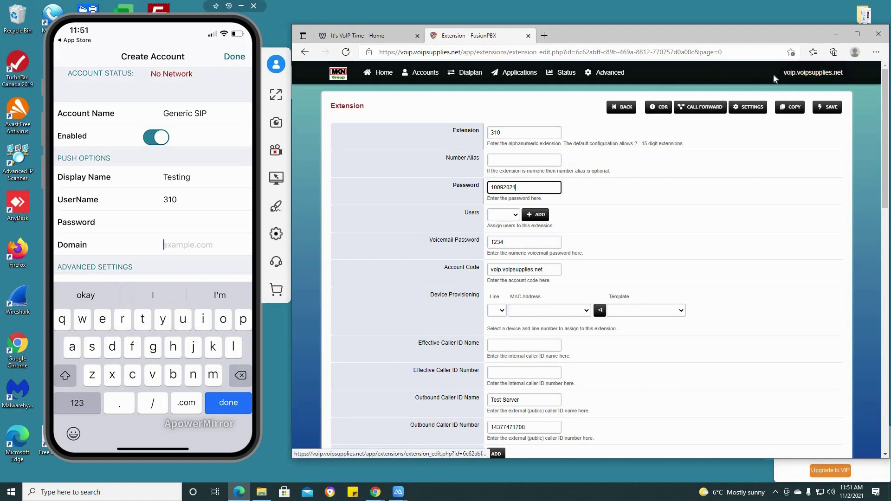
# Step: Enter voip.voipsupplies.net, taken from the FusionPBX header, as the SessionTalk Domain
pyautogui.moveTo(781, 73); pyautogui.dragTo(843, 74)
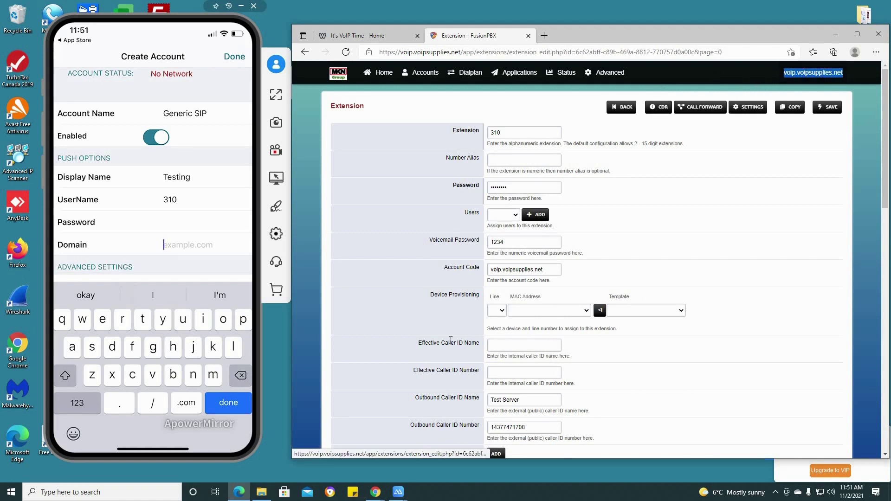
pyautogui.write('voip')
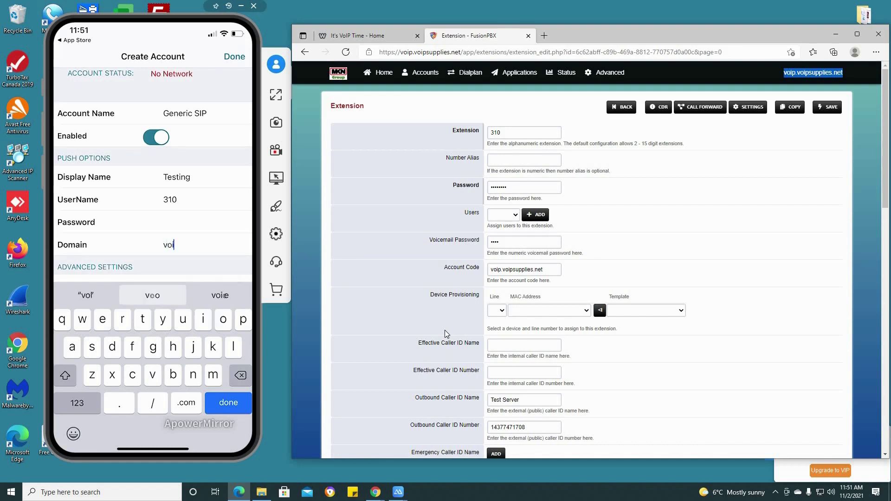
pyautogui.write('.voip')
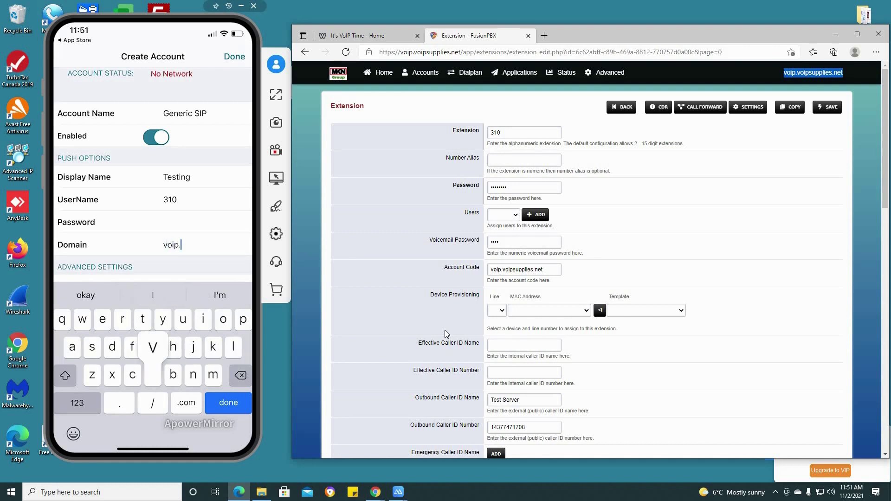
pyautogui.write('supplies')
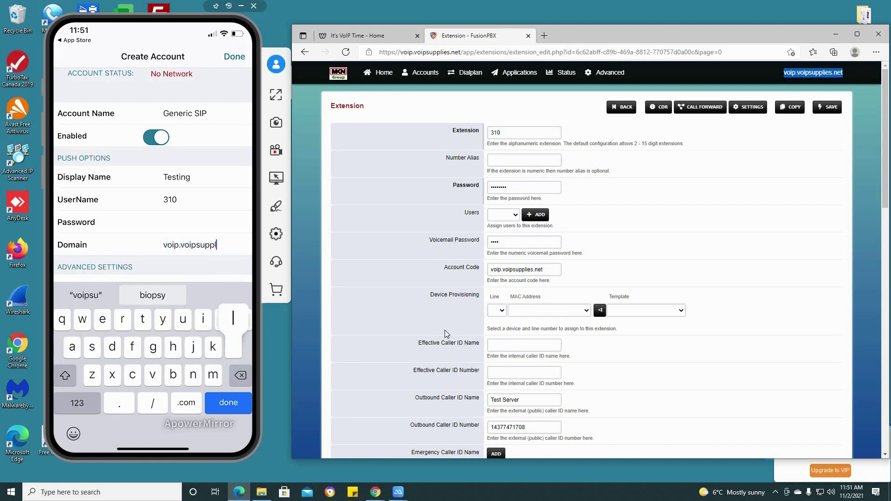
pyautogui.write('.net')
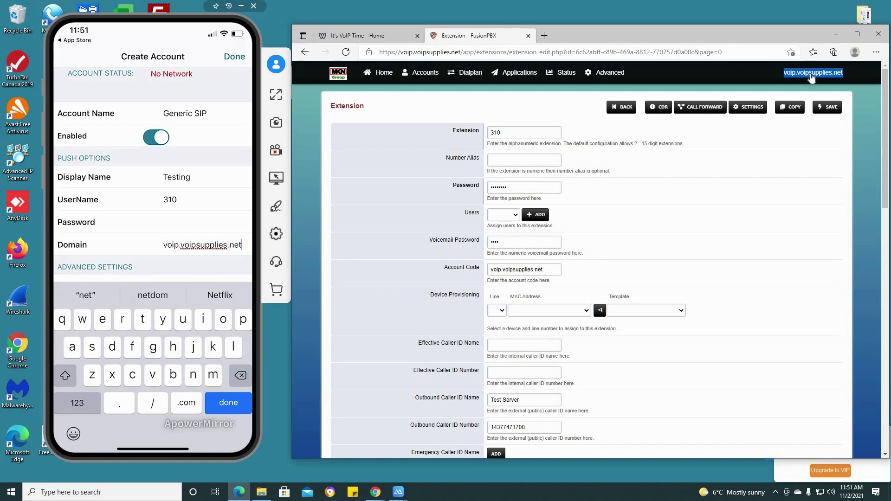
pyautogui.click(749, 79)
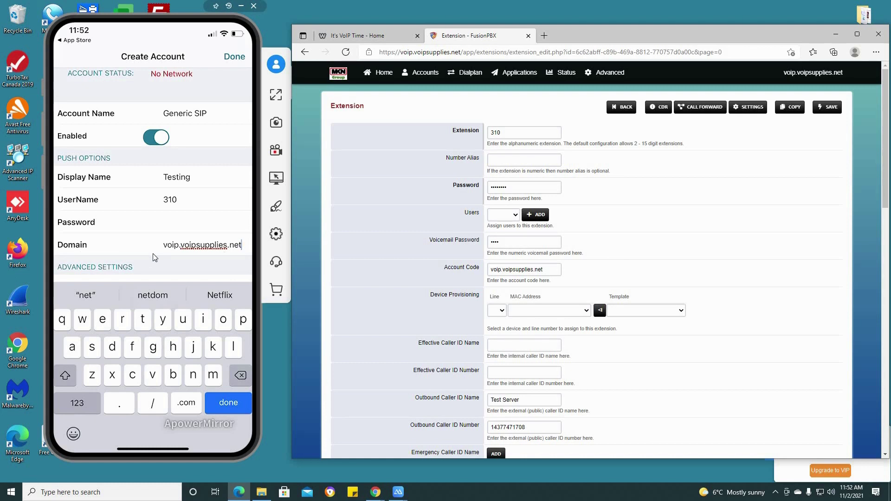
pyautogui.scroll(-5, 155, 258)
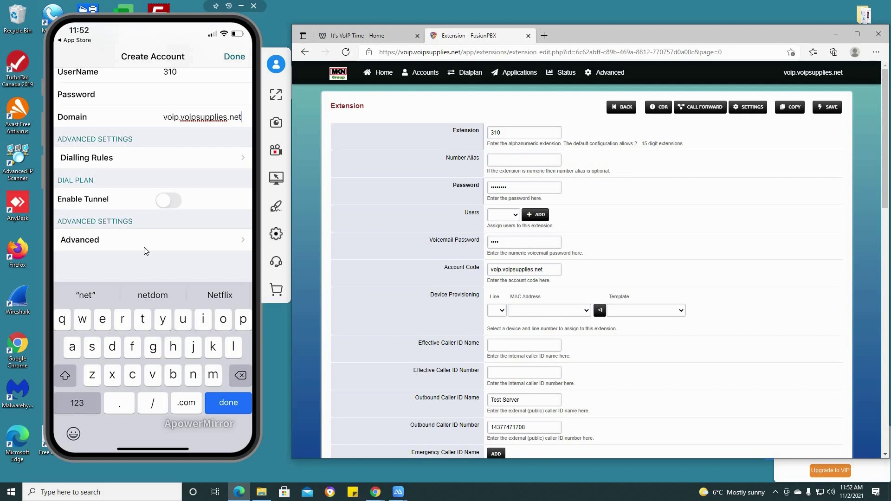
pyautogui.scroll(5, 146, 249)
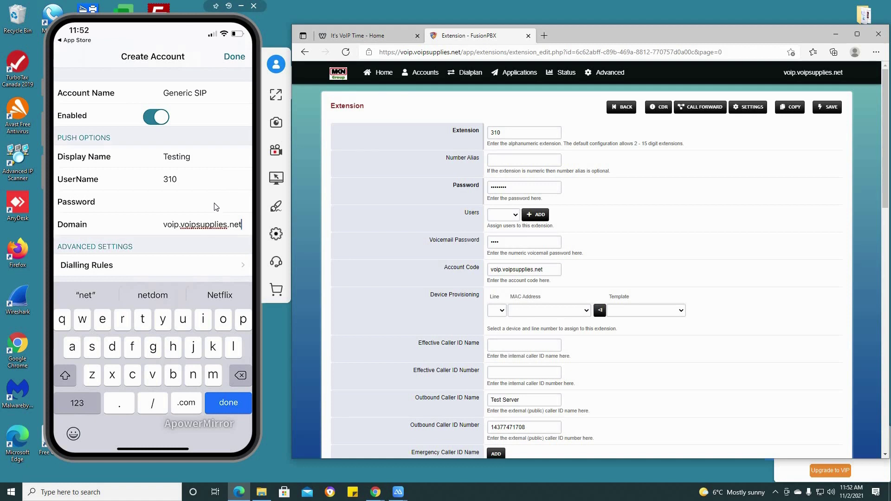
# Step: Save the Generic SIP account for extension 310 and reopen it to confirm Registered status
pyautogui.click(234, 61)
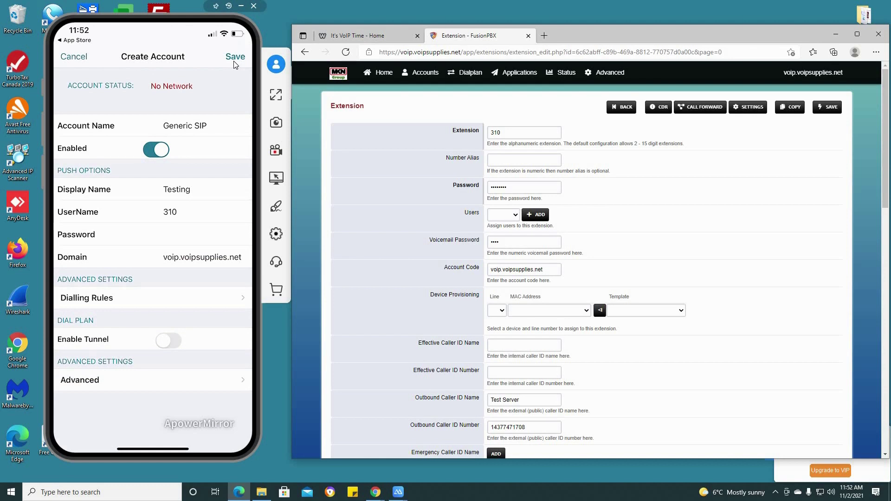
pyautogui.click(235, 59)
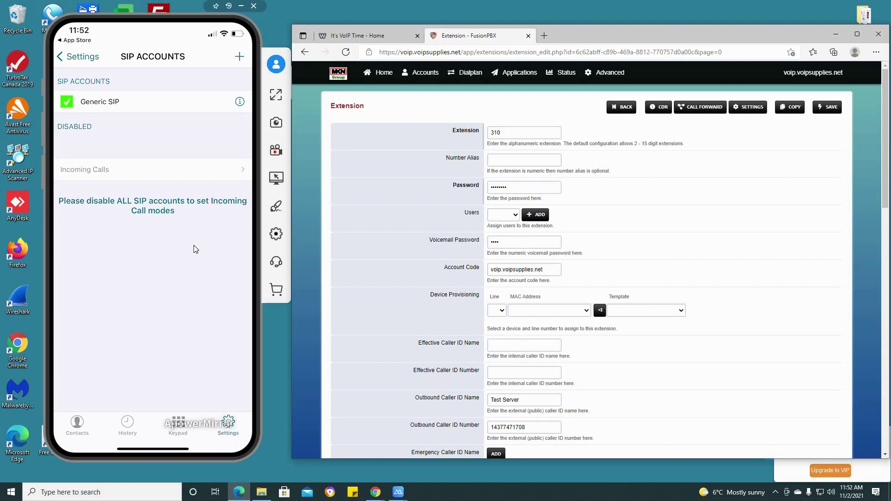
pyautogui.click(239, 100)
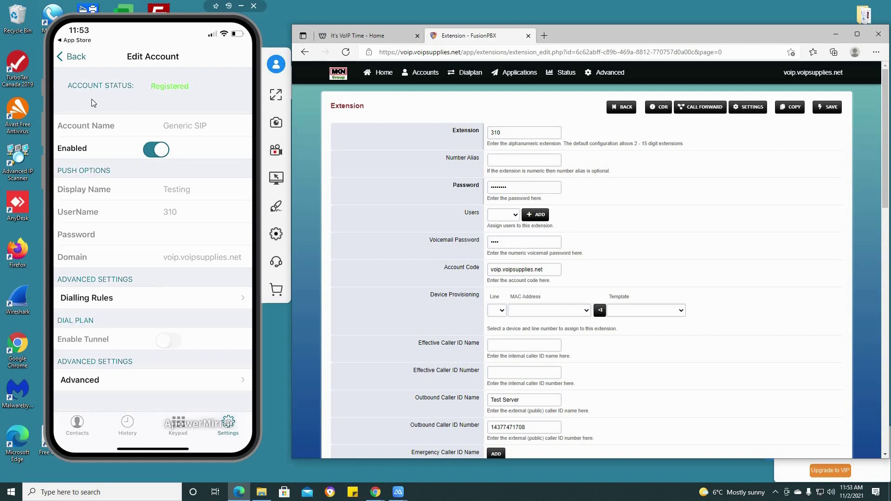
# Step: Unmask extension 310's voicemail password on the FusionPBX Extension page
pyautogui.click(510, 186)
# Step: Open Status > Registrations to see extension 310 registered via SessionTalk 6.0
pyautogui.click(566, 72)
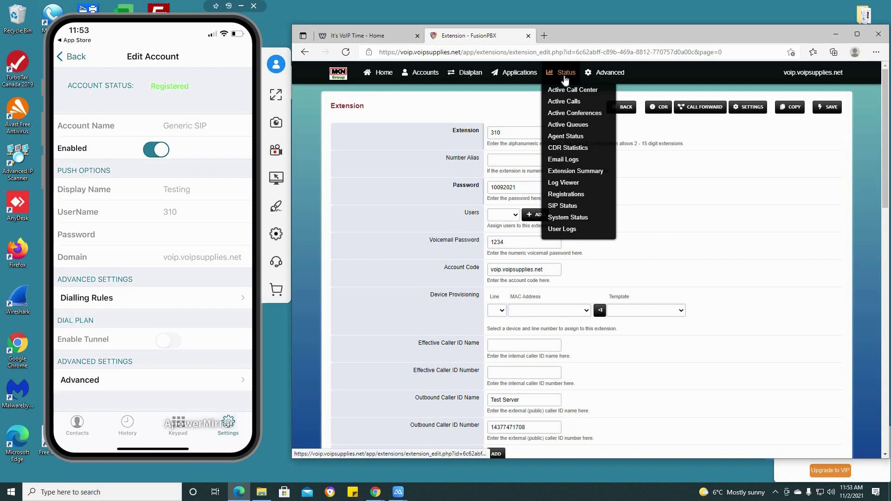
pyautogui.click(567, 195)
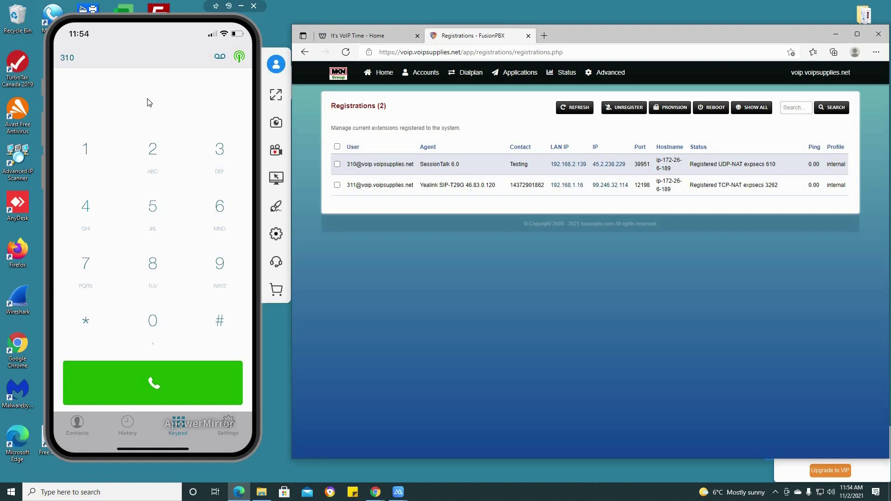
# Step: Return to the FusionPBX Dashboard from the Home menu
pyautogui.click(385, 73)
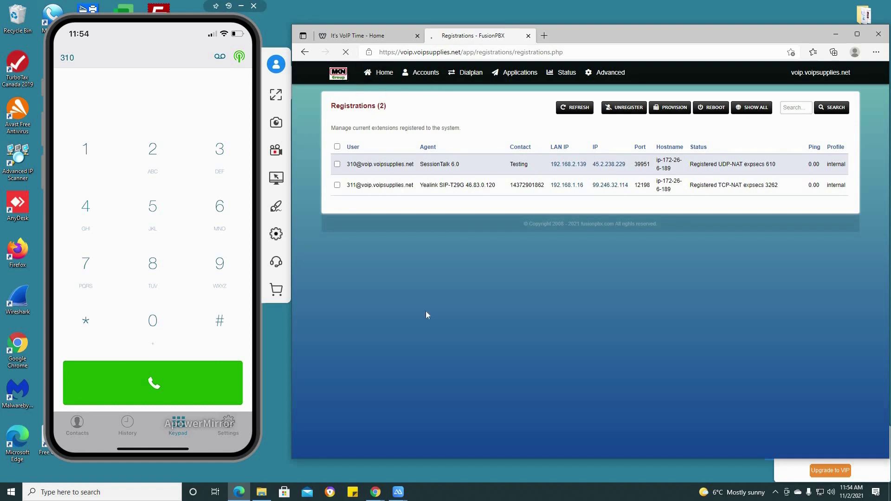